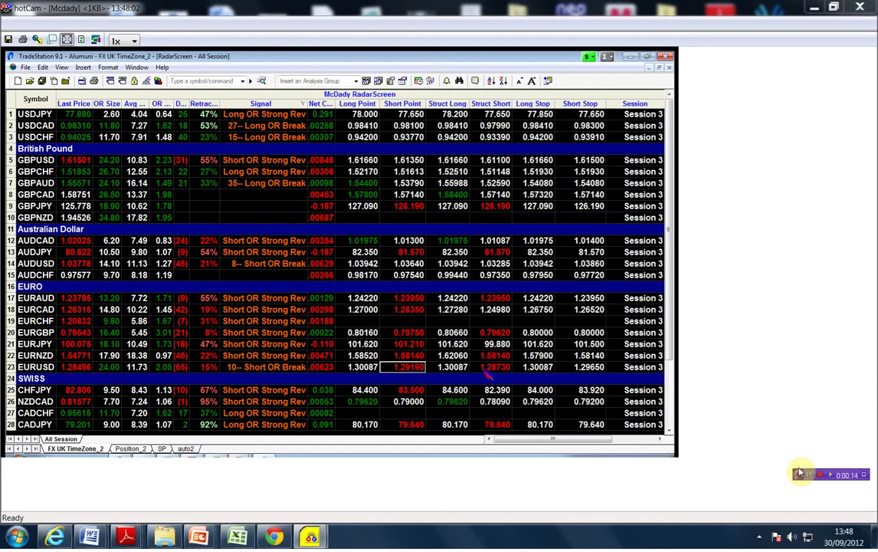
Step: Review the EURUSD row's structural short value and last price in the RadarScreen
left_click(488, 368)
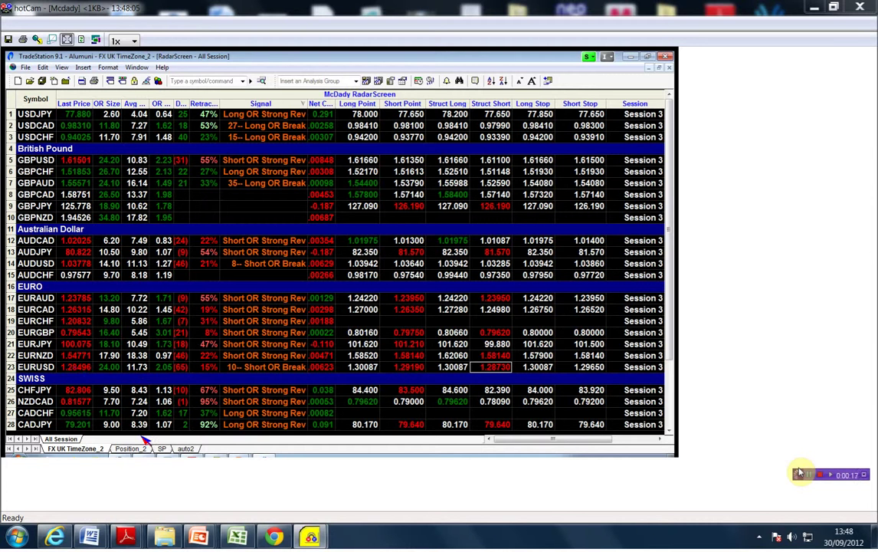
key("Home")
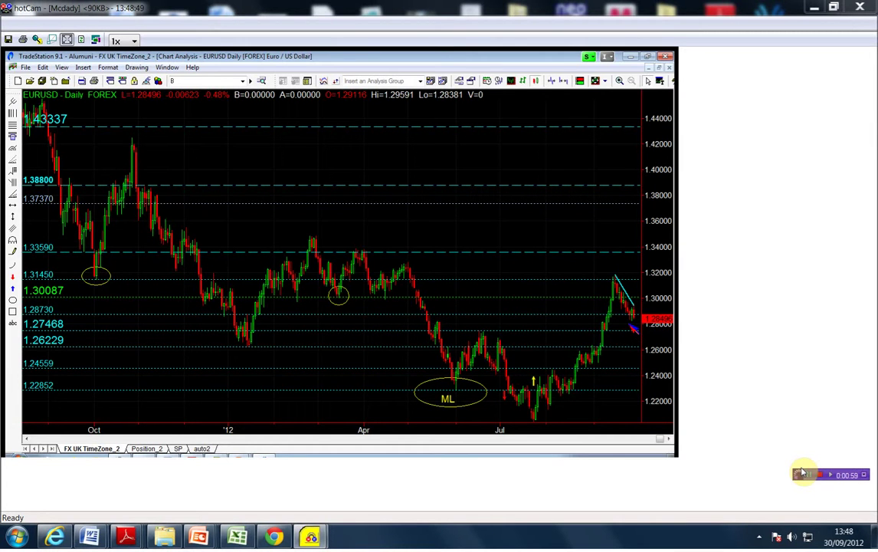
Step: Zoom the daily chart, delete the cyan trendline, and show the 27 September 2012 bar details
scroll(633, 328, "up", 1)
scroll(633, 328, "up", 1)
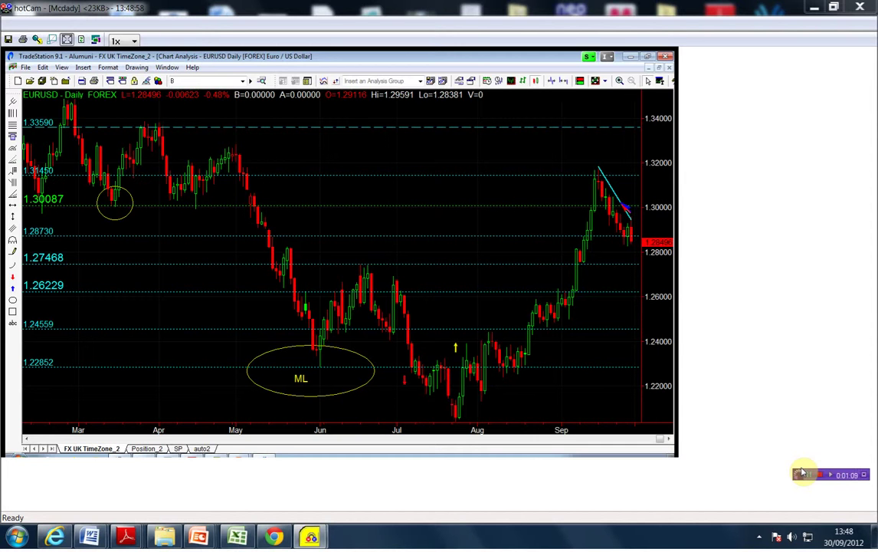
key("Delete")
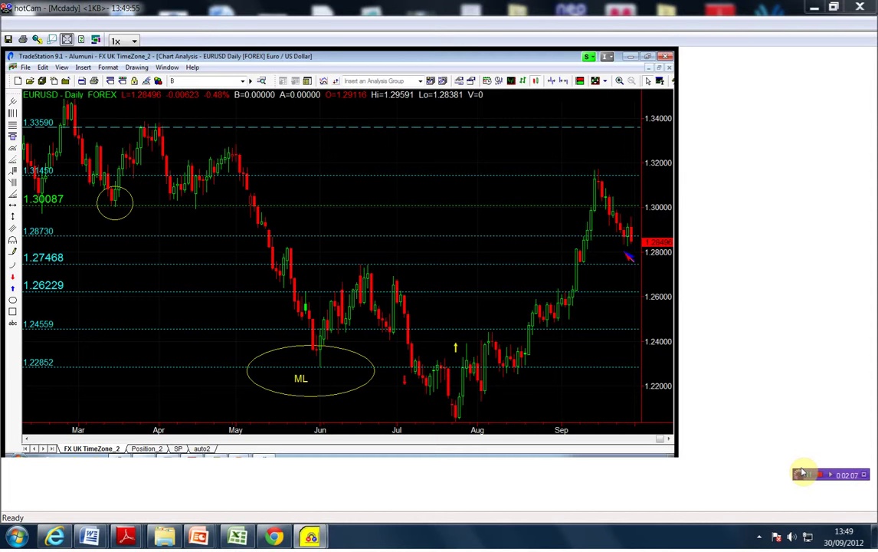
left_click(629, 258)
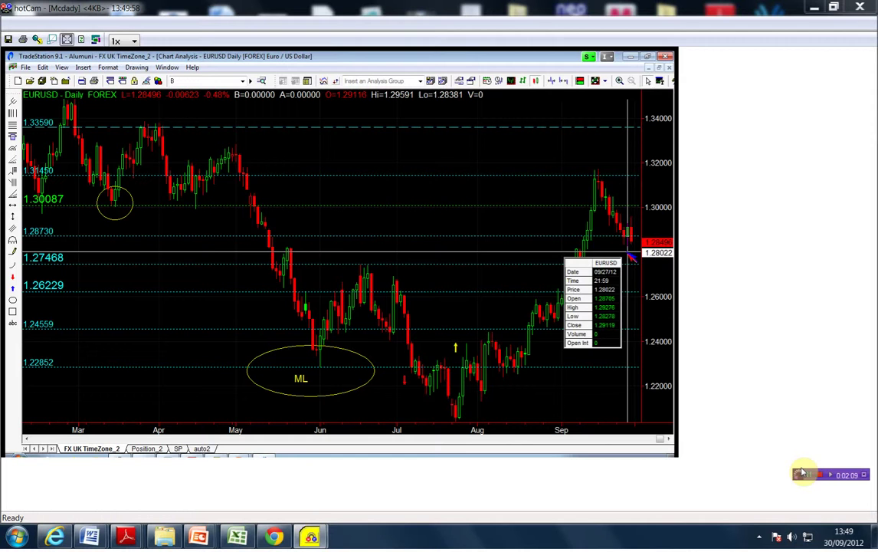
Step: Hide the price readout and switch to the EURUSD 200-tick bar chart
left_click(629, 257)
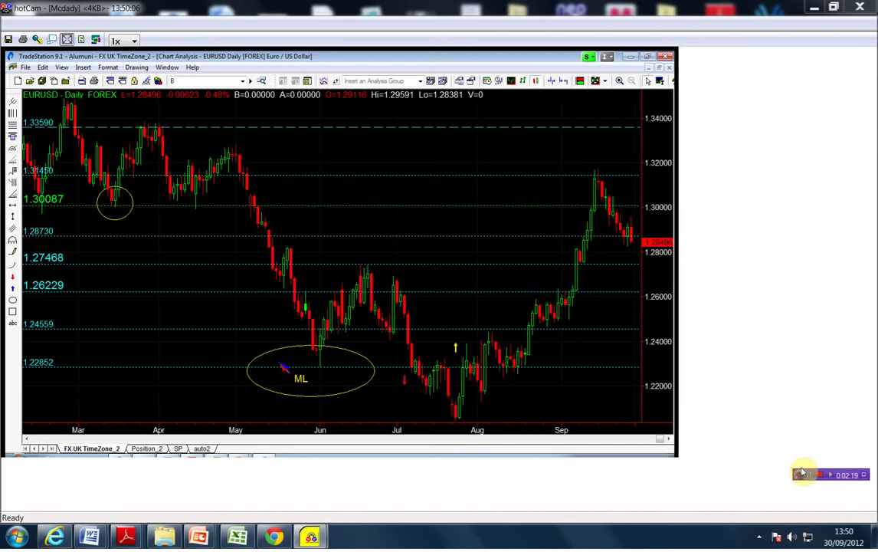
key("ctrl+Tab")
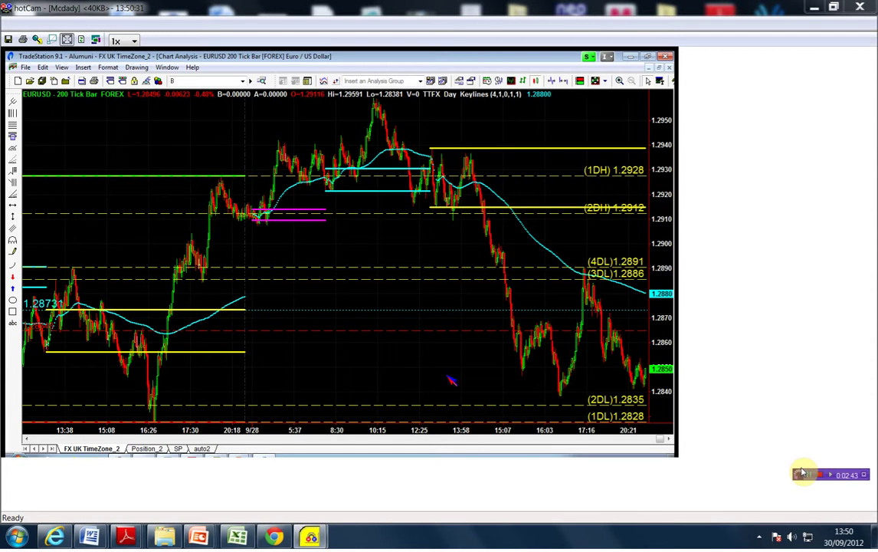
Step: Restore the tiled RadarScreen, tick chart and daily chart workspace
scroll(458, 377, "down", 3)
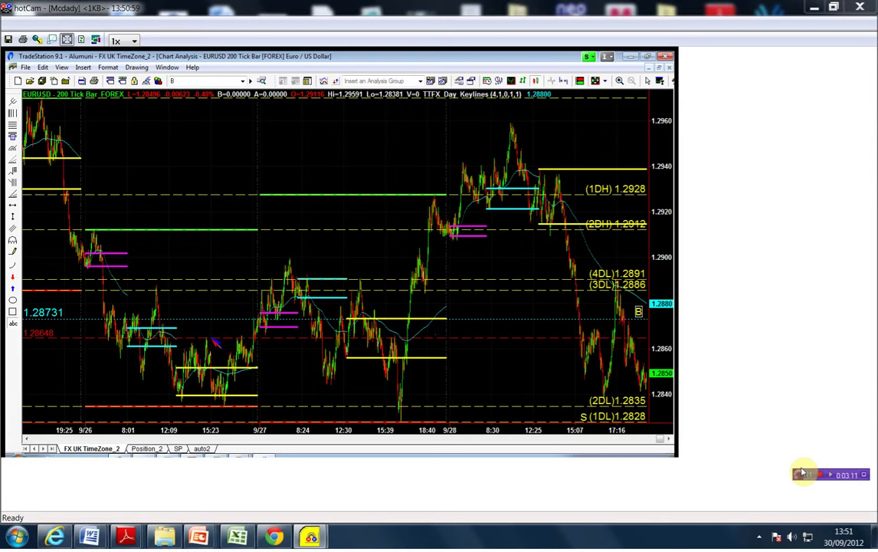
double_click(189, 310)
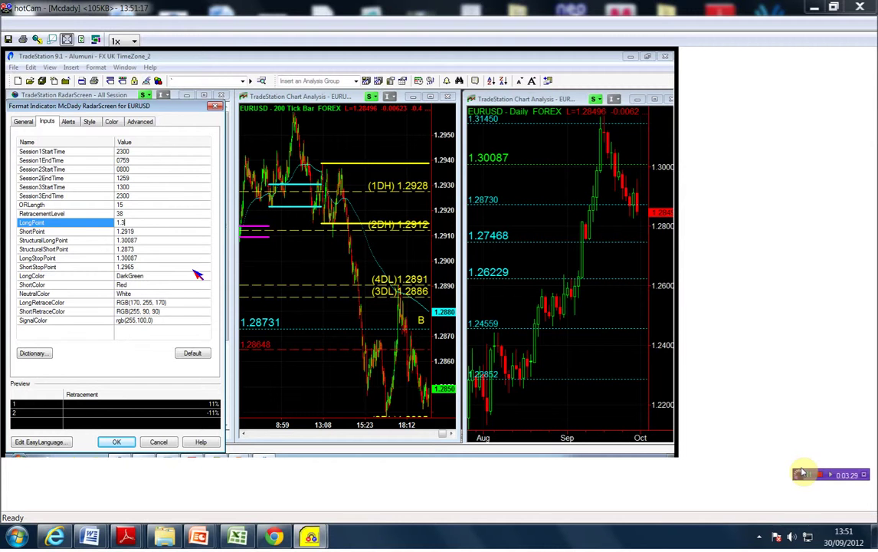
Step: Enter 1.28731 for LongPoint, StructuralLongPoint and LongStopPoint
type("8731")
key("Down")
type("1.28731")
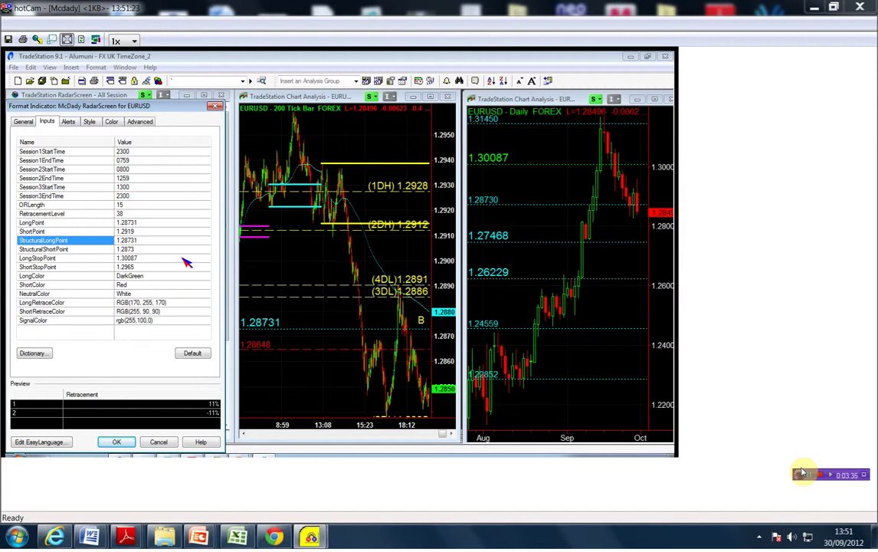
key("Down")
key("Down")
type("1.287")
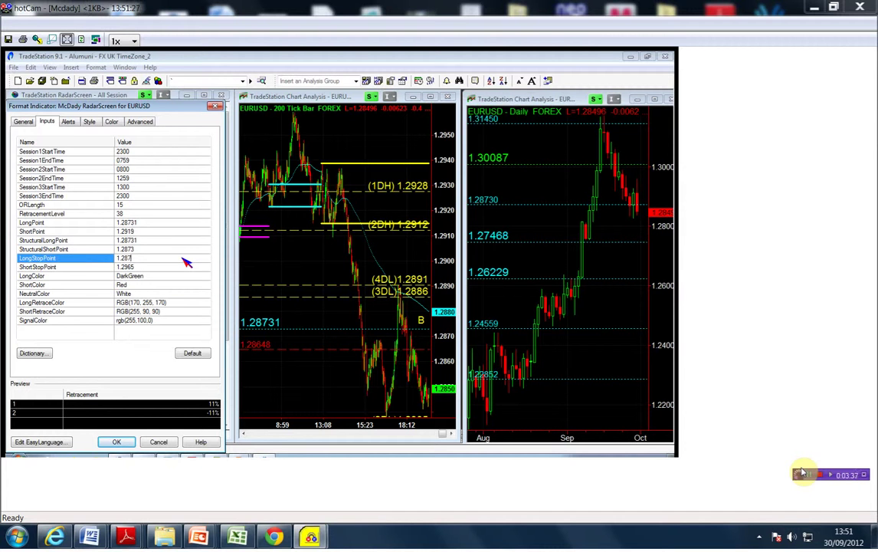
type("31")
left_click(109, 443)
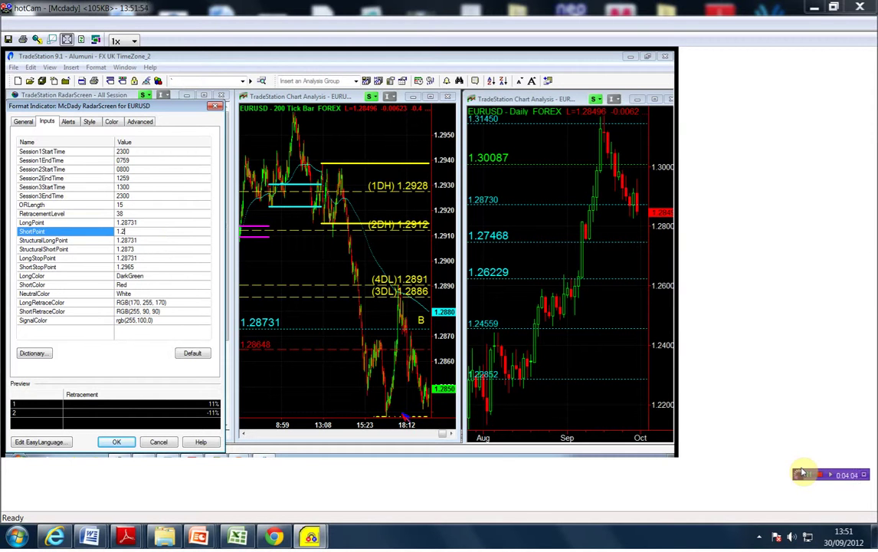
Step: Set ShortPoint to 1.2828 and enter 1.2855 for ShortStopPoint
type("828")
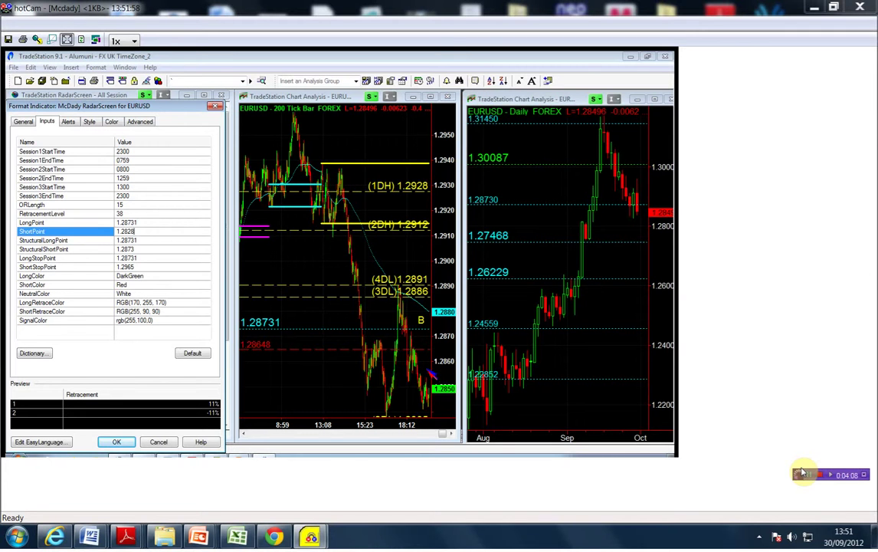
left_click(156, 267)
type("1.2")
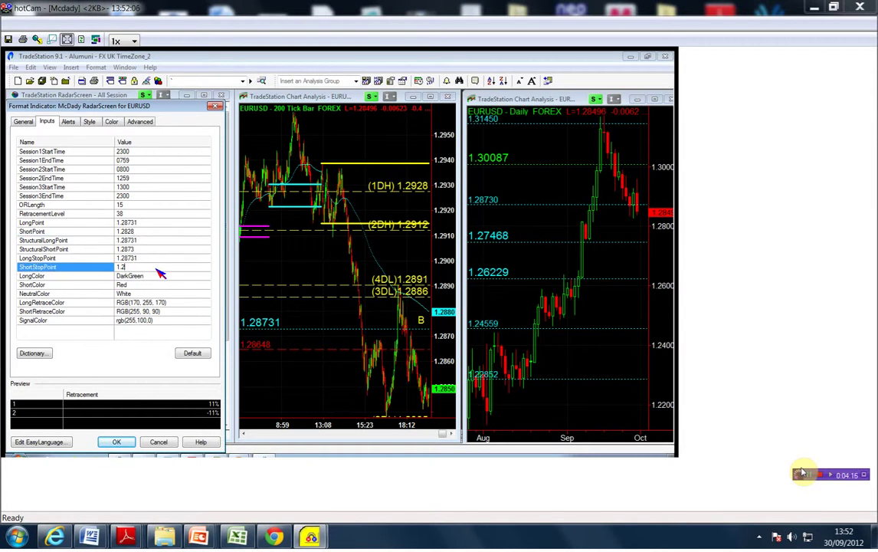
type("855")
Step: Set StructuralShortPoint to 1.27468
left_click(159, 249)
type("1.2")
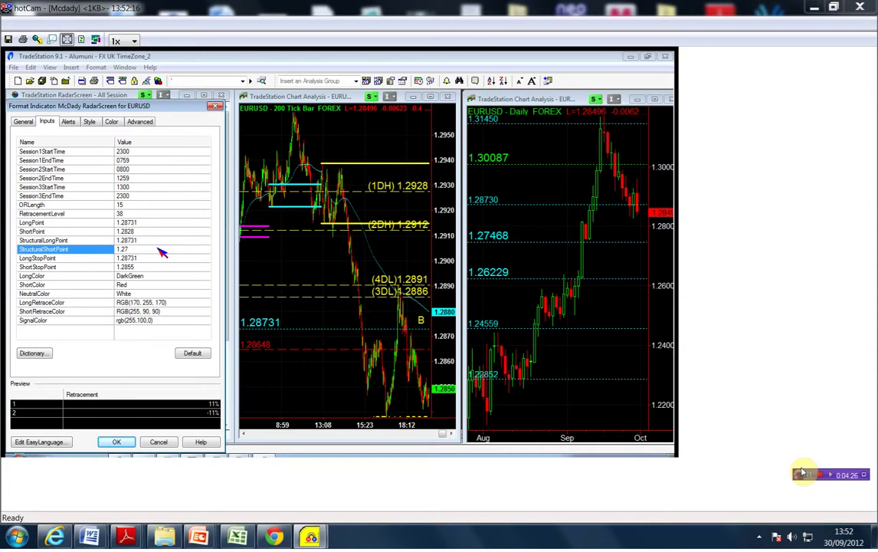
type("7468")
left_click(161, 251)
key("Up")
key("Up")
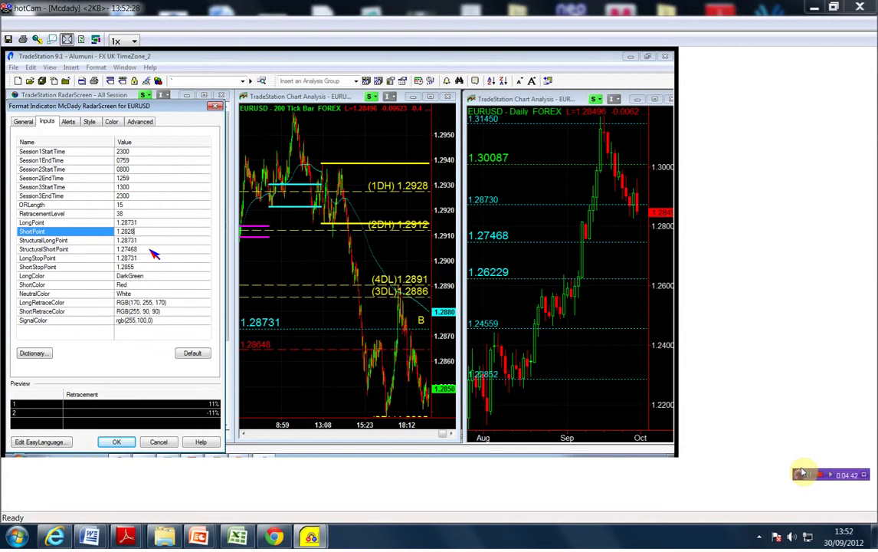
left_click(151, 250)
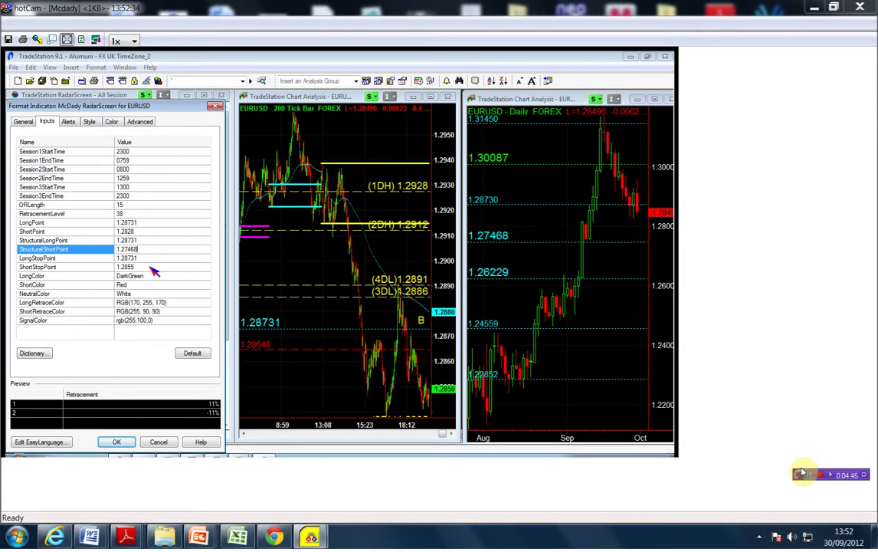
key("Down")
key("Down")
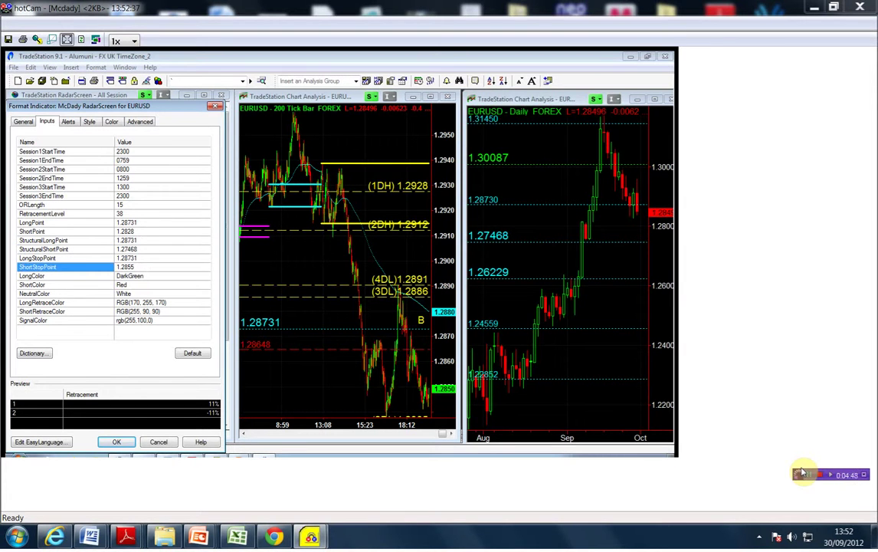
Step: Trim the long point values to 1.2873
key("Up")
key("Up")
key("Up")
key("BackSpace")
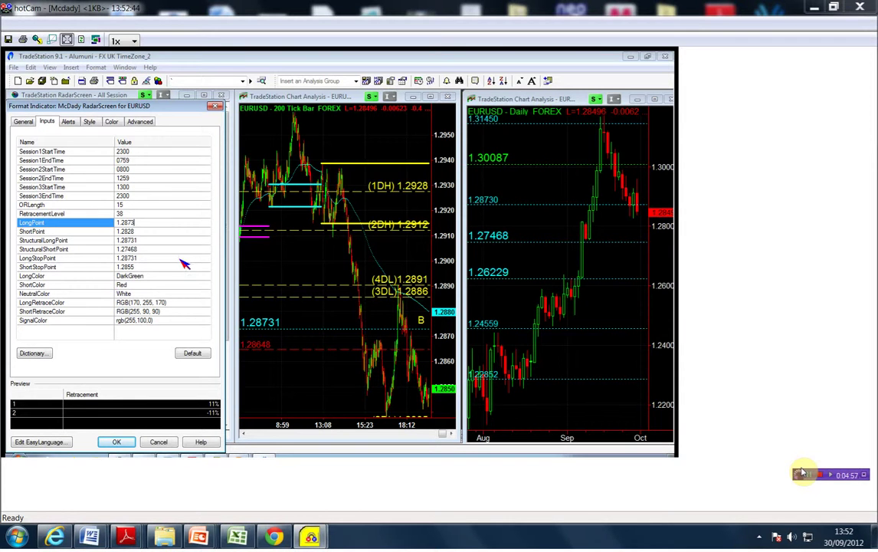
key("Down")
key("Down")
key("Down")
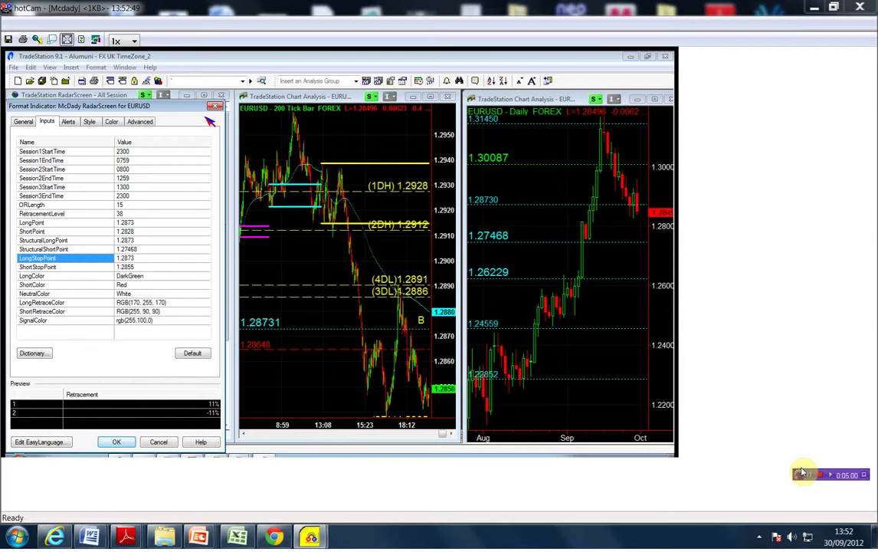